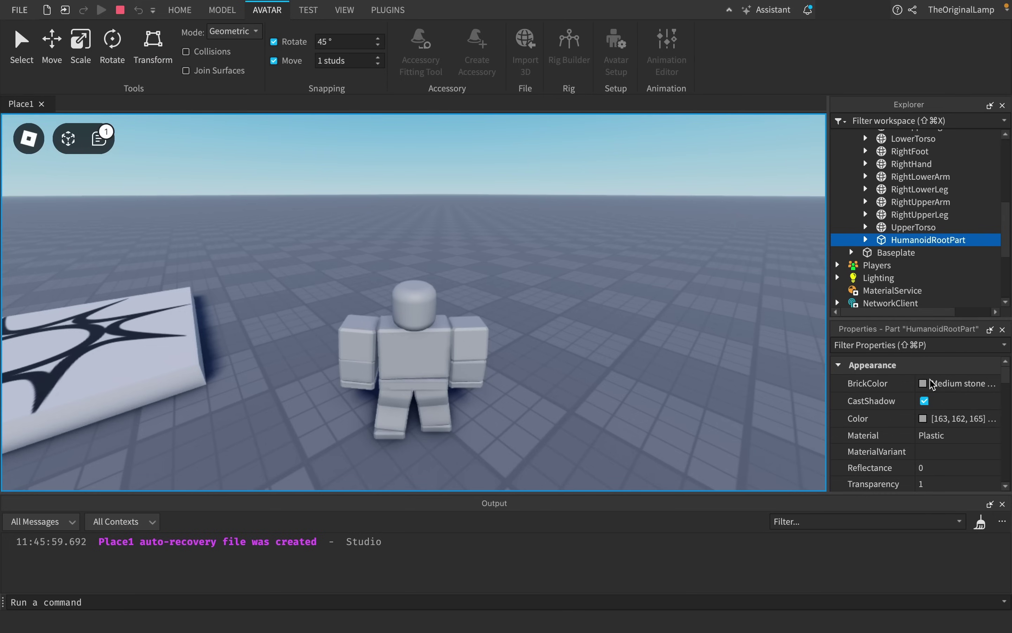
Examine the HumanoidRootPart's properties and move the character around in the running playtest
scroll(933, 384, "down", 5)
scroll(945, 391, "up", 2)
left_click(951, 409)
left_click(997, 409)
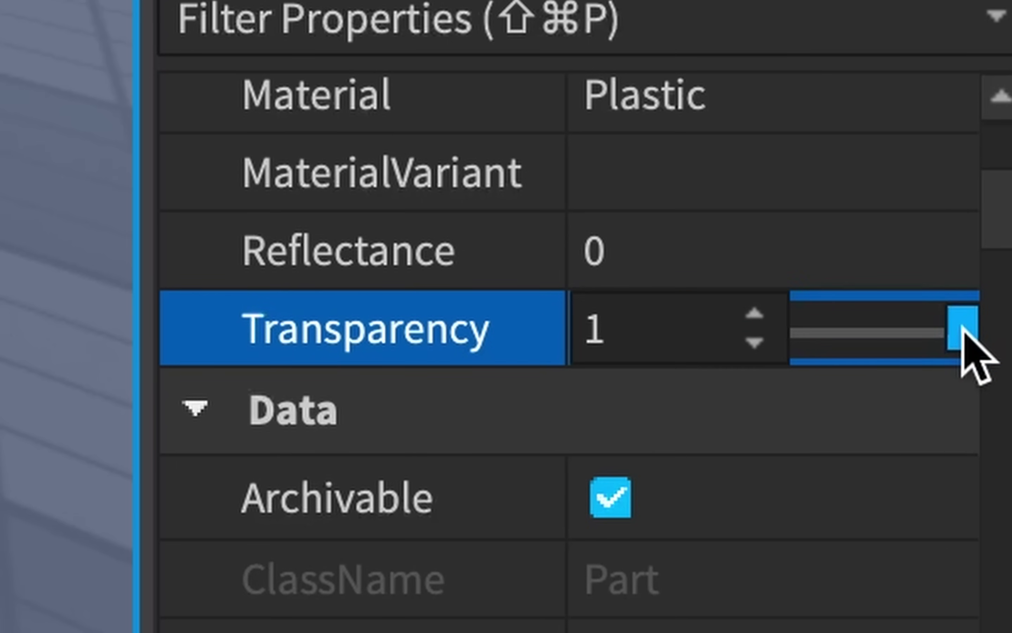
left_click_drag(962, 329, 741, 312)
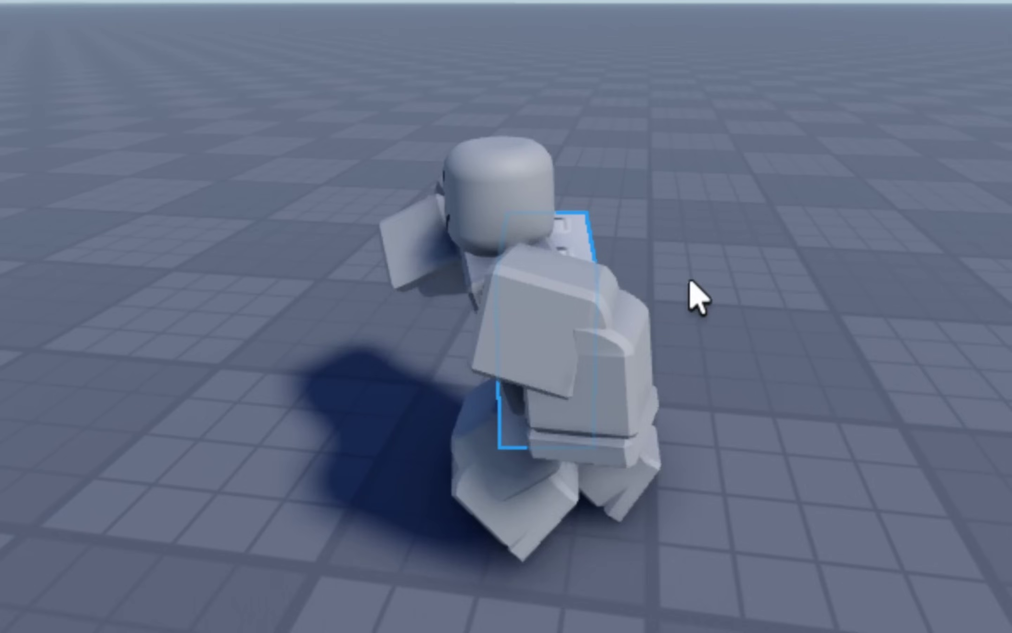
key("s")
key("d")
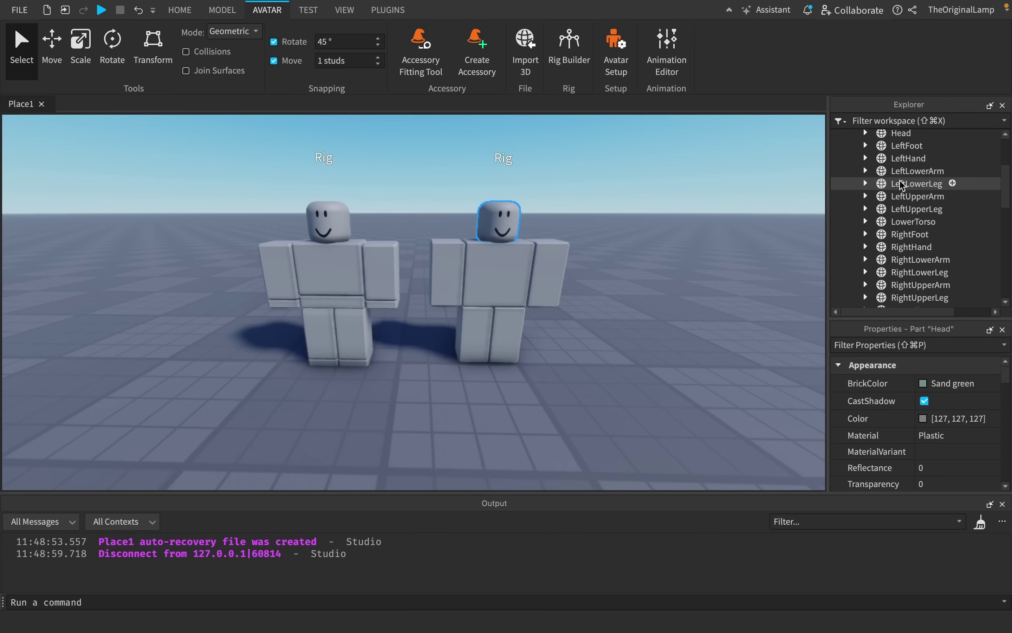
Examine the body parts of the R15 rig in the object hierarchy and look at the Rig Builder
left_click(909, 224)
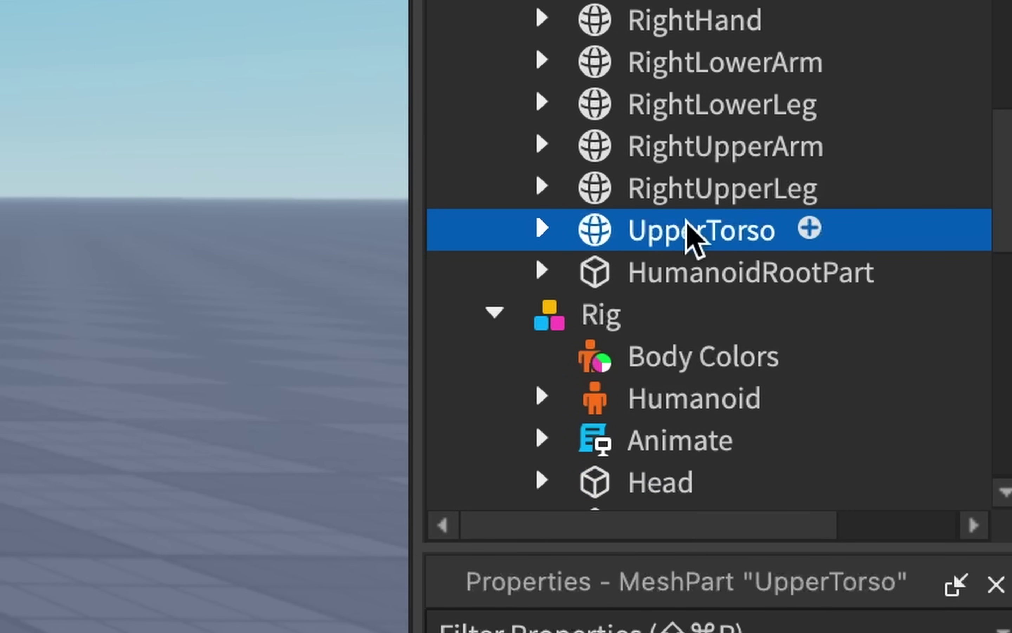
scroll(687, 222, "up", 3)
scroll(688, 230, "up", 5)
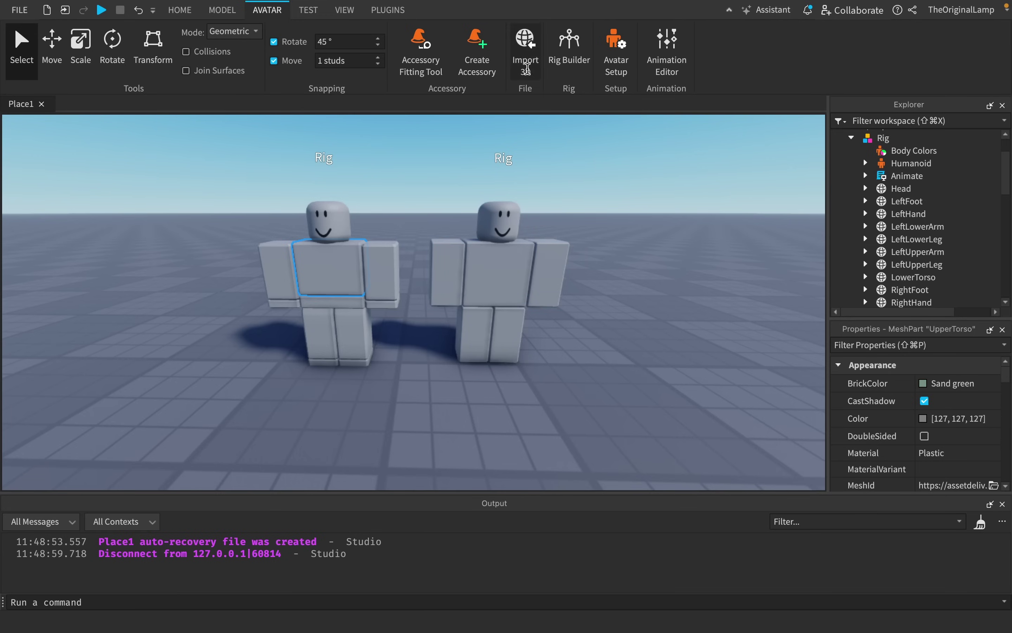
left_click(569, 48)
left_click(566, 50)
scroll(891, 176, "up", 2)
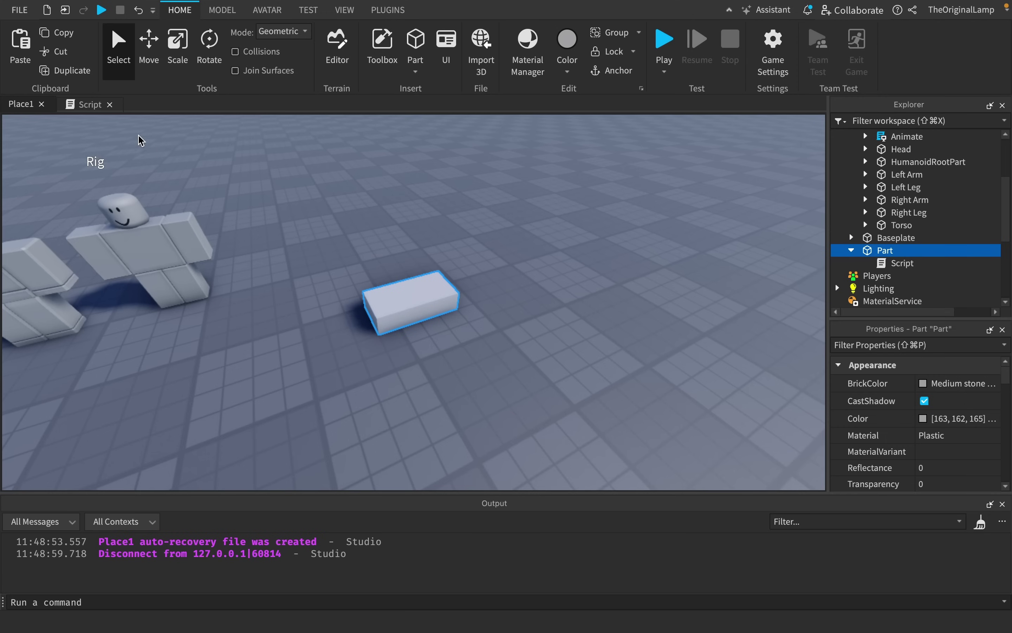
In the part's script, connect script.Parent.Touched to a function with the parameter otherPart
left_click(89, 104)
type("script.p")
key("Tab")
type(":c")
key("BackSpace")
key("BackSpace")
type(".Touched:C")
key("Tab")
type("(function(otherPart")
key("Return")
Look at the part in the scene, and start an if condition on otherPart.Parent inside the Touched function
left_click(17, 103)
right_click_drag(454, 244, 438, 242)
right_click_drag(452, 304, 458, 277)
left_click(92, 104)
scroll(878, 197, "up", 2)
left_click(22, 105)
left_click(83, 105)
type("if otherPart.Parent")
Check the R6 rig's children for its Humanoid, and extend the condition with :FindFirstChild("Humanoid")
left_click(22, 105)
left_click(906, 250)
left_click(884, 159)
left_click(86, 104)
mouse_move(892, 163)
mouse_move(900, 229)
type(":Fi")
key("Tab")
type("(\"")
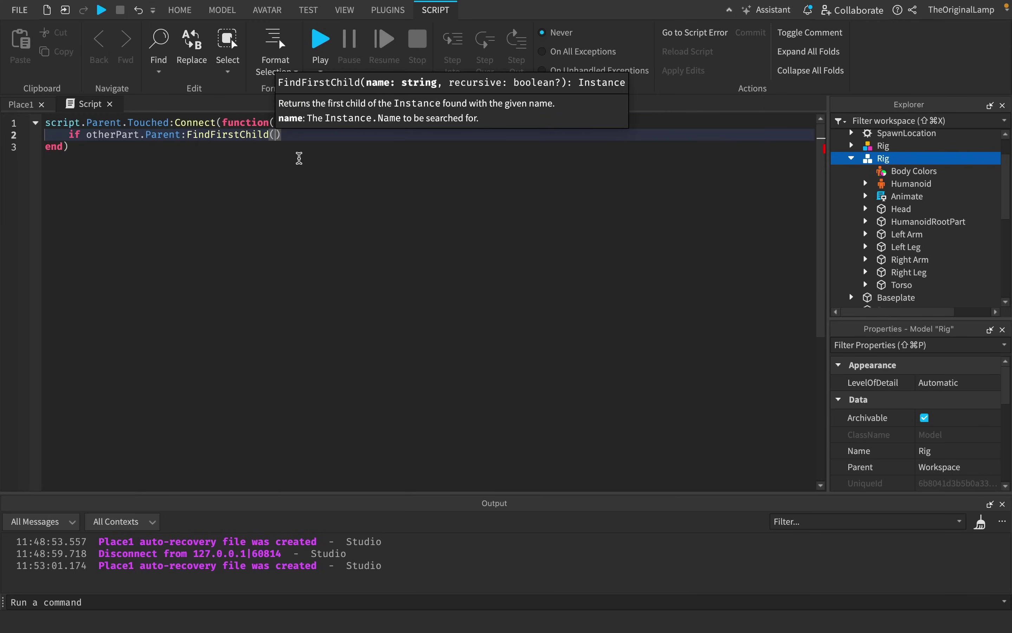
type("Humanoid")
Complete the if line with then and open an empty line inside its block
left_click(269, 136)
type("Wh")
key("BackSpace")
key("BackSpace")
left_click(348, 128)
type("t")
key("BackSpace")
key("BackSpace")
left_click(355, 136)
type("then")
key("Return")
key("Return")
key("BackSpace")
Examine the two rigs in the scene and the R15 rig's body parts in the hierarchy
left_click(39, 106)
left_click(93, 106)
left_click(29, 105)
right_click_drag(508, 323, 508, 324)
scroll(905, 249, "up", 1)
scroll(881, 207, "down", 2)
scroll(890, 205, "down", 1)
scroll(904, 217, "up", 5)
left_click(851, 186)
scroll(880, 222, "down", 12)
scroll(881, 222, "up", 3)
scroll(916, 168, "up", 5)
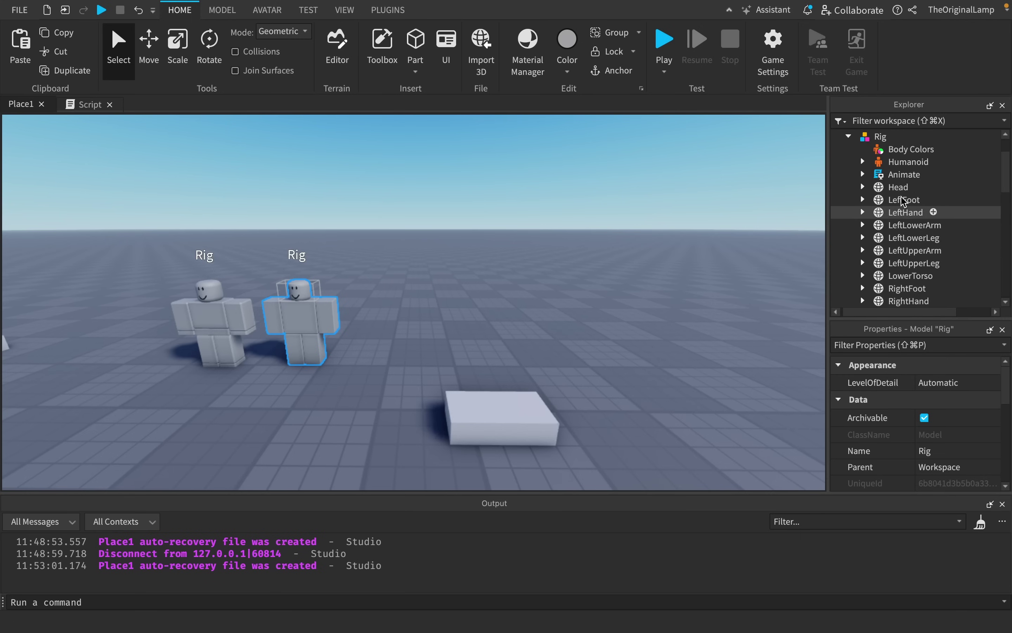
Delete the R6 rig from the workspace
left_click(849, 136)
left_click(882, 199)
left_click(86, 104)
left_click(874, 150)
key("Delete")
Examine the R15 rig's HumanoidRootPart and the attachments inside it
left_click(848, 137)
scroll(923, 221, "down", 2)
scroll(926, 226, "down", 2)
left_click(863, 199)
left_click(21, 104)
scroll(931, 202, "down", 1)
left_click(929, 198)
scroll(888, 420, "down", 3)
left_click(903, 207)
left_click(879, 207)
left_click(880, 207)
left_click(879, 220)
left_click(880, 220)
scroll(913, 251, "up", 2)
scroll(913, 250, "up", 2)
scroll(913, 250, "down", 3)
Inside the if block, declare local posToTp as script.Parent.Position + Vector3.new(0,10,0)
left_click(84, 104)
type("local posToTp = script.Parent.po")
key("Tab")
type("+ Vector3.new(0,10,0)")
key("Return")
key("Return")
Add a line that assigns posToTp to otherPart.Parent.Head.Position
type("otherPart.p")
key("Tab")
type(".Head.Position = posToTp")
Playtest the script by walking the character onto the part, and end the playtest
key("F5")
key("w")
right_click_drag(616, 308, 616, 309)
key("w")
key("w")
key("space")
key("shift+F5")
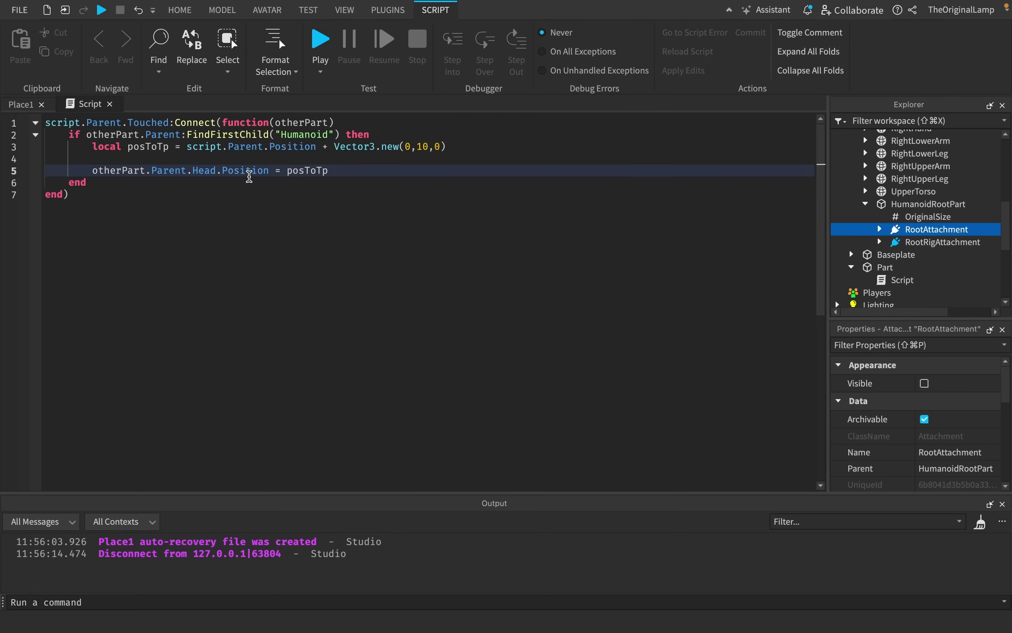
Replace Head with UpperTorso in the position assignment
double_click(209, 171)
type("UpperTorso")
Playtest the UpperTorso version by walking the character over the part, and stop the playtest
left_click(321, 38)
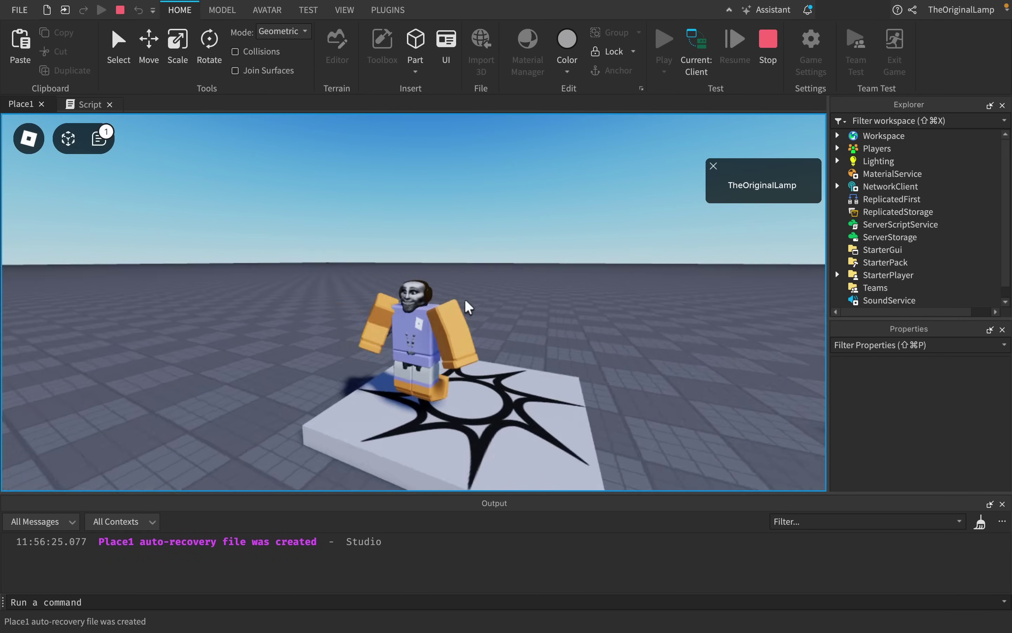
key("w")
right_click_drag(465, 301, 438, 334)
key("w")
key("s")
right_click_drag(539, 339, 538, 339)
key("s")
left_click(768, 55)
Replace UpperTorso with HumanoidRootPart in the position assignment
double_click(204, 169)
type("HumanoidRootPart")
Start a playtest of the HumanoidRootPart version, walk the character onto the part and jump around
left_click(320, 39)
key("w")
key("space")
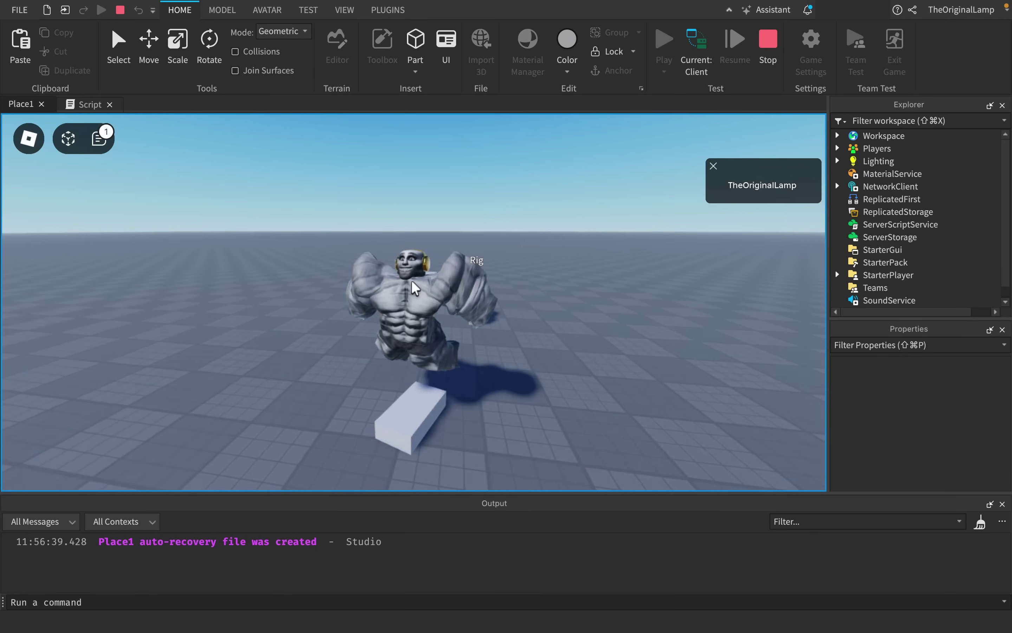
key("space")
key("space")
key("space")
key("space")
key("space")
key("space")
key("space")
key("s")
key("d")
Expand the player character in the running game's hierarchy and try deleting several objects inside its body parts
left_click(838, 136)
left_click(851, 198)
scroll(869, 247, "down", 7)
scroll(909, 250, "up", 1)
scroll(908, 226, "up", 2)
key("Delete")
left_click(932, 175)
key("Delete")
scroll(937, 209, "down", 3)
left_click(937, 210)
key("Delete")
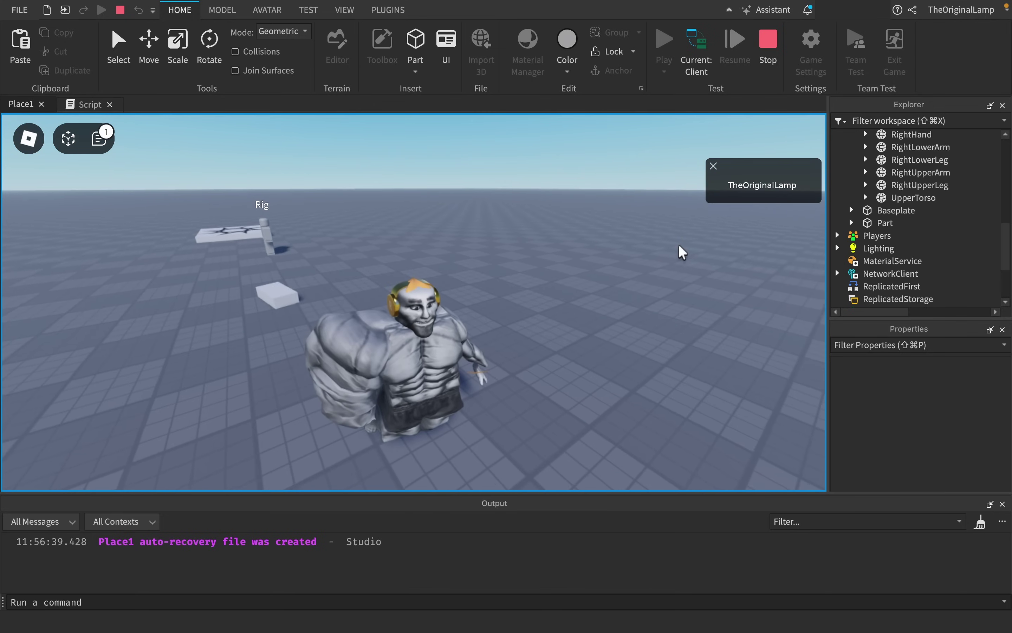
scroll(955, 192, "up", 3)
left_click(904, 180)
key("Delete")
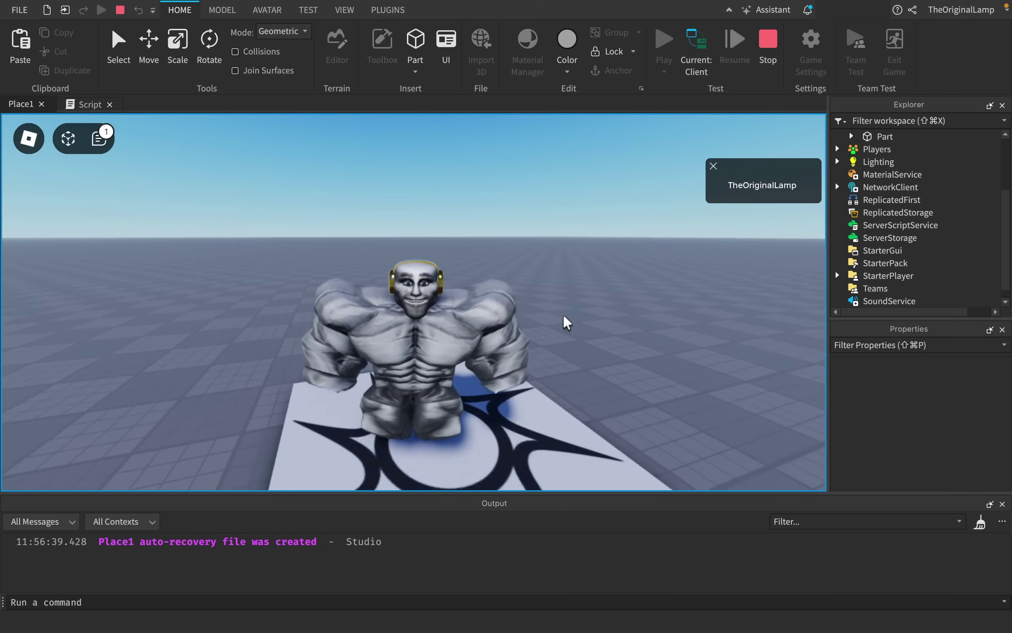
Move the character in the playtest and examine the attachments and joint inside its LeftLowerArm
key("s")
scroll(878, 201, "up", 3)
right_click_drag(616, 277, 615, 277)
key("s")
scroll(480, 353, "up", 2)
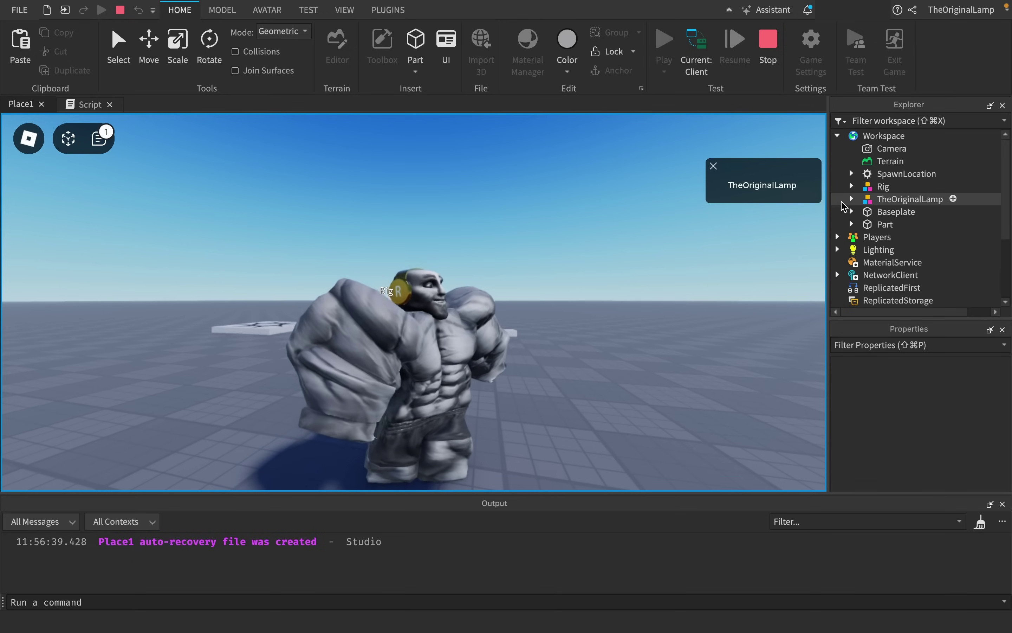
left_click(851, 199)
scroll(923, 261, "down", 6)
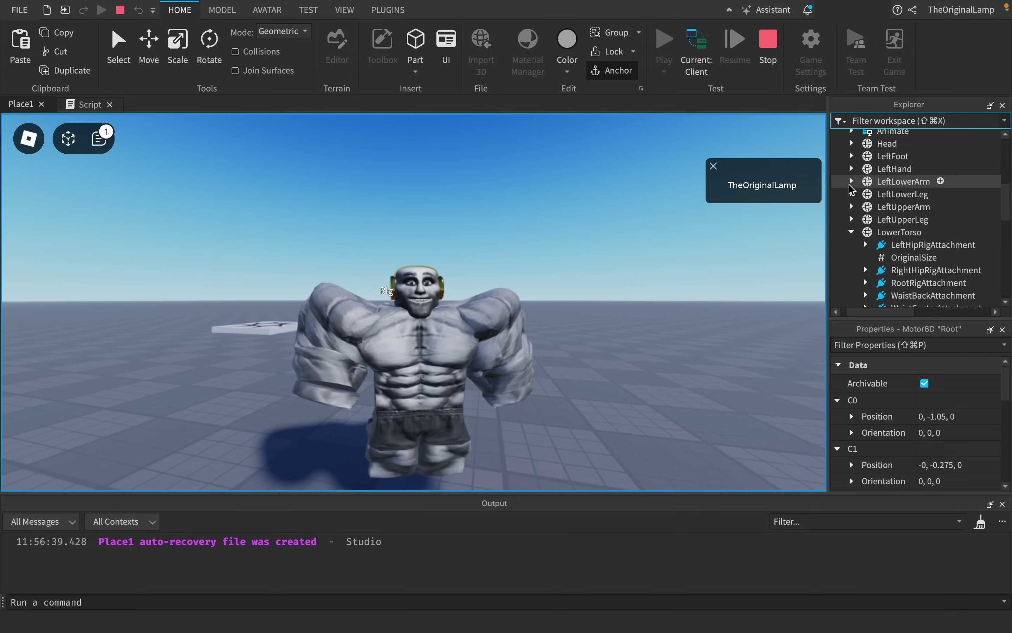
left_click(851, 181)
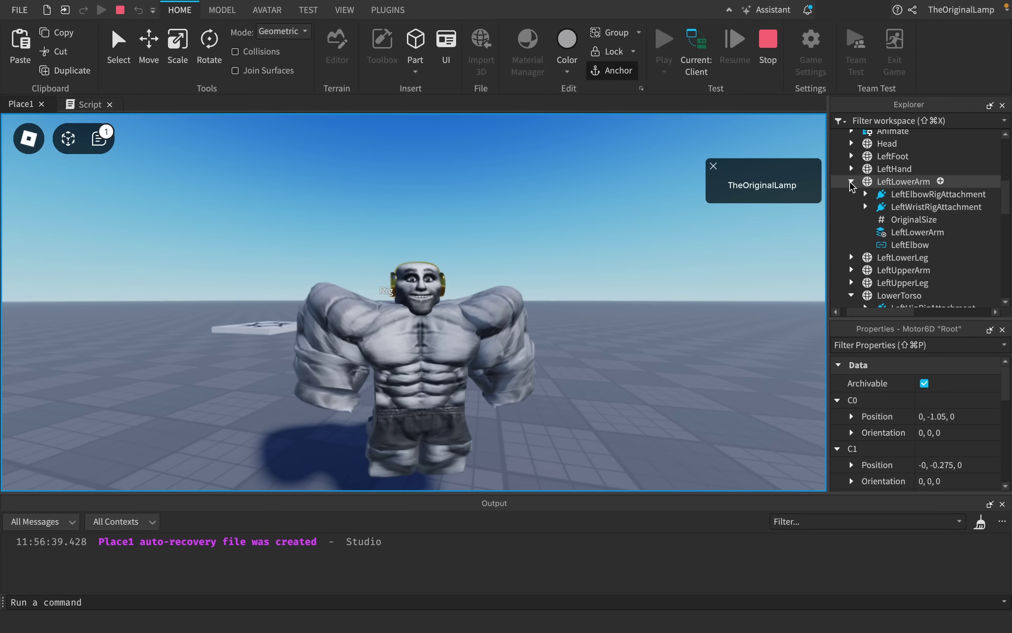
Examine the Part0 and Part1 properties of the LeftElbow and LeftShoulder joints in the running character's left arm
left_click(907, 244)
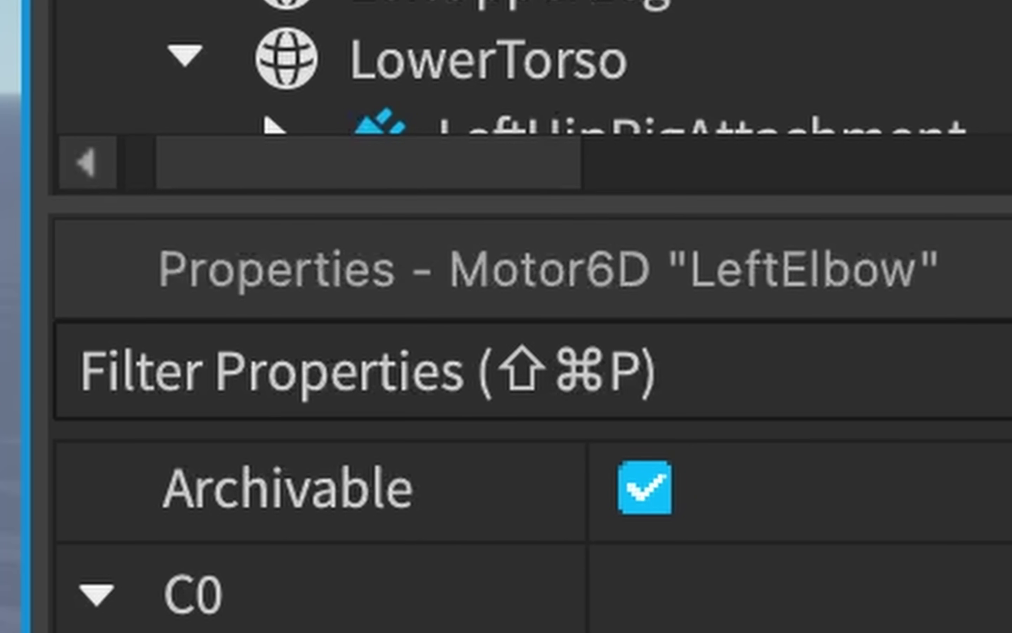
scroll(916, 423, "down", 5)
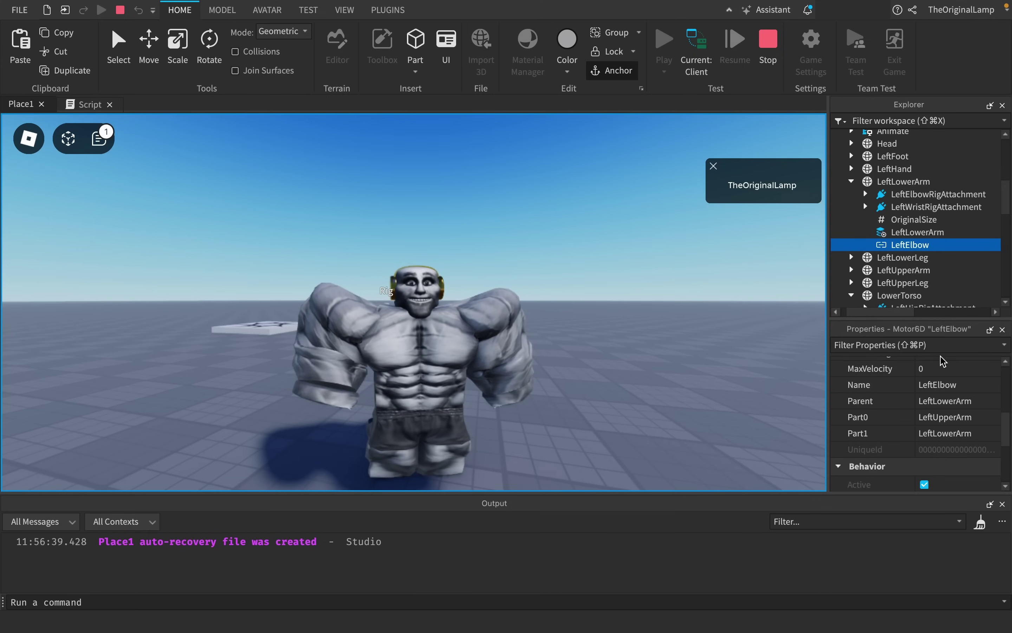
mouse_move(897, 250)
mouse_move(941, 253)
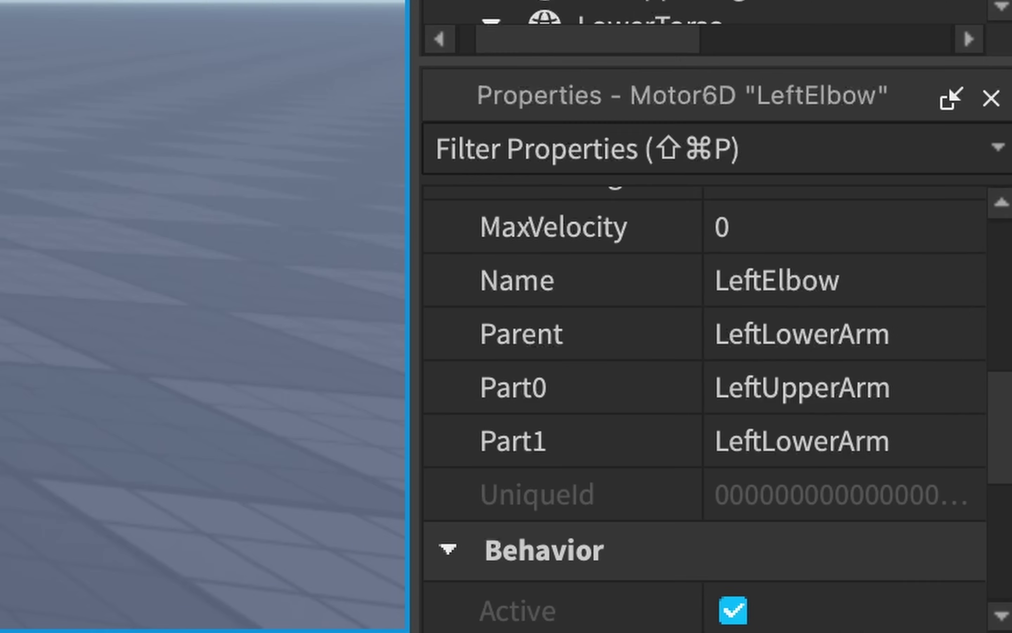
key("Up")
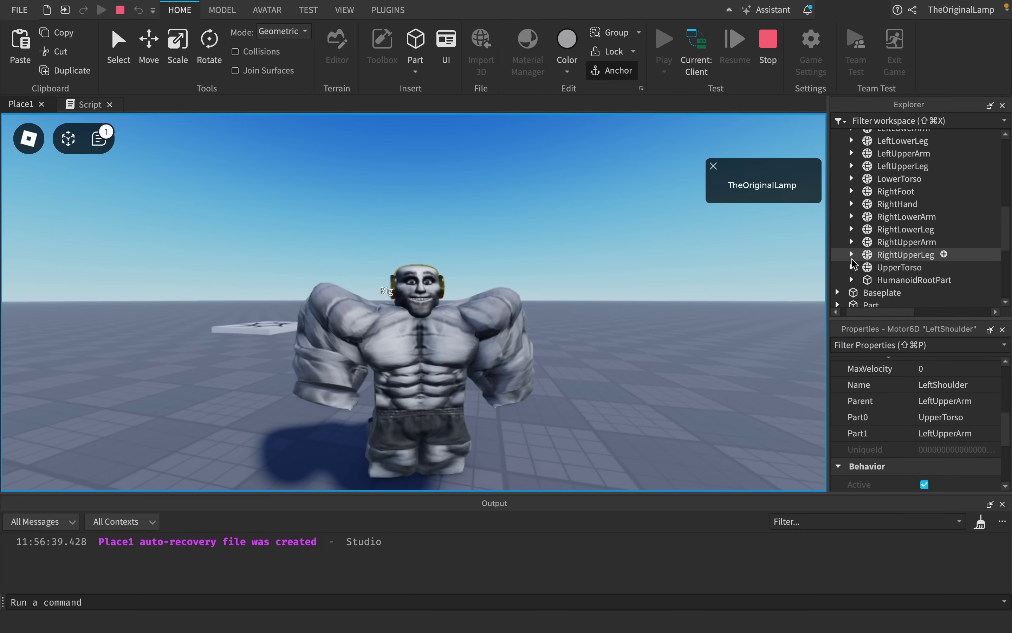
Follow the character's joints to the Root joint inside LowerTorso and examine which two parts it connects
left_click(850, 268)
scroll(864, 251, "down", 4)
left_click(882, 285)
scroll(899, 218, "up", 5)
left_click(851, 207)
scroll(849, 221, "down", 4)
left_click(895, 198)
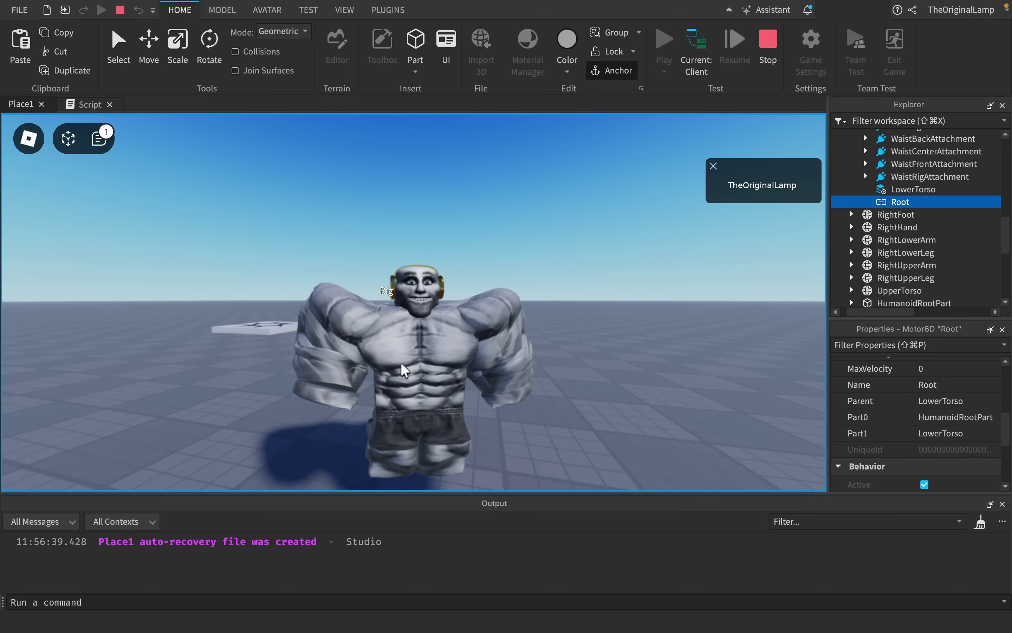
scroll(916, 188, "up", 15)
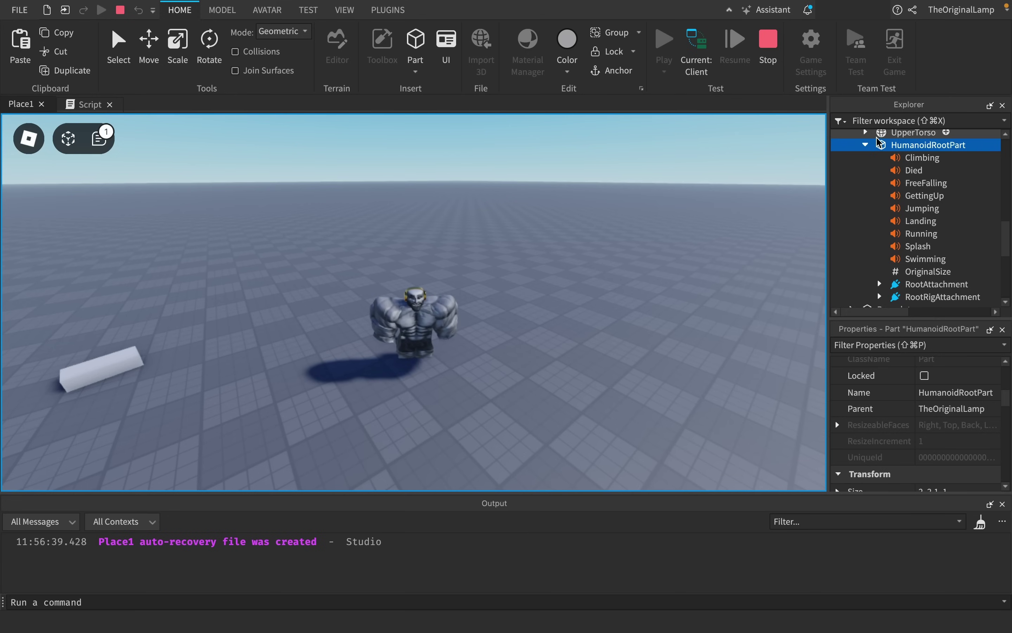